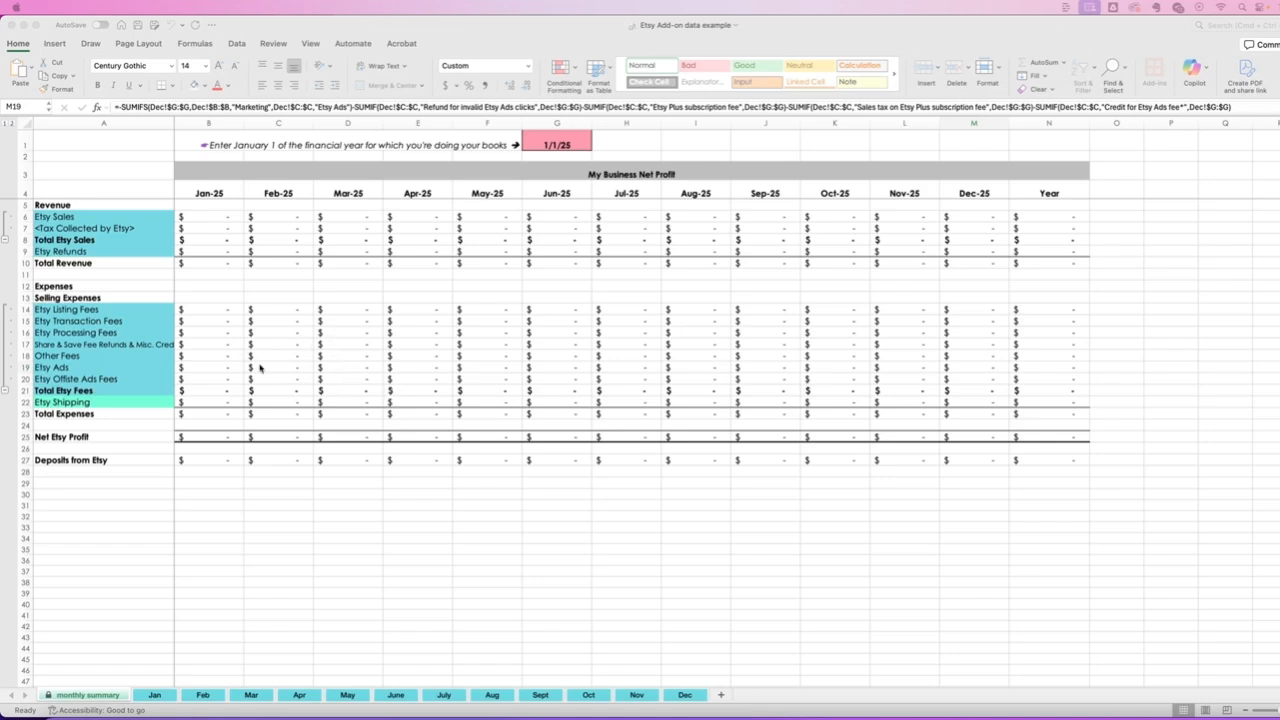
# - Examine the monthly summary sheet's fee categories, the financial year start date in G1 and the January column header
pyautogui.click(156, 306)
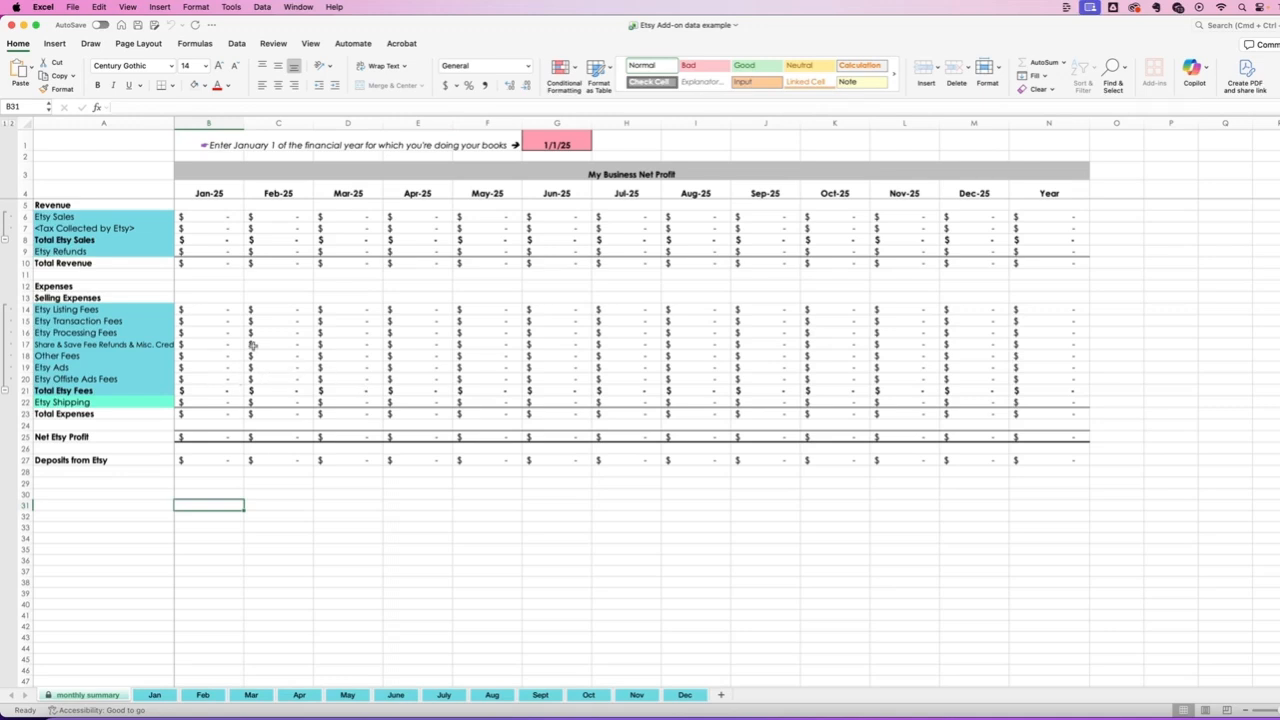
pyautogui.click(545, 143)
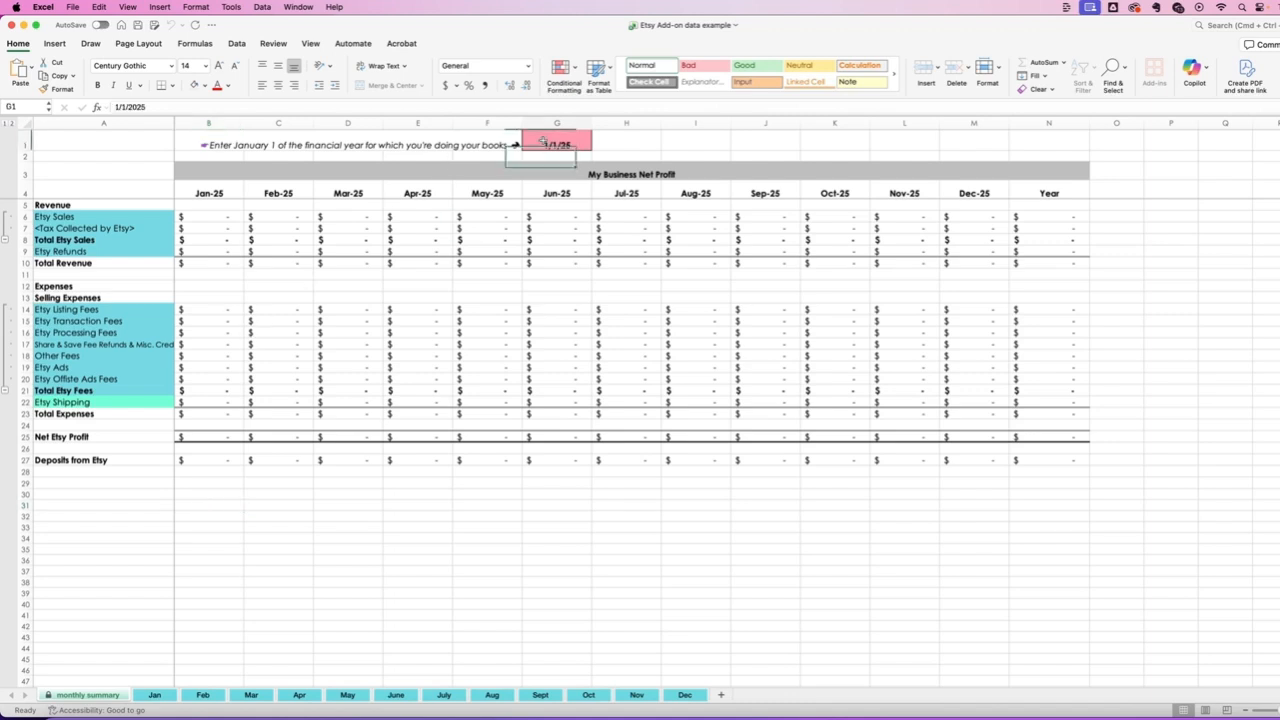
pyautogui.click(230, 193)
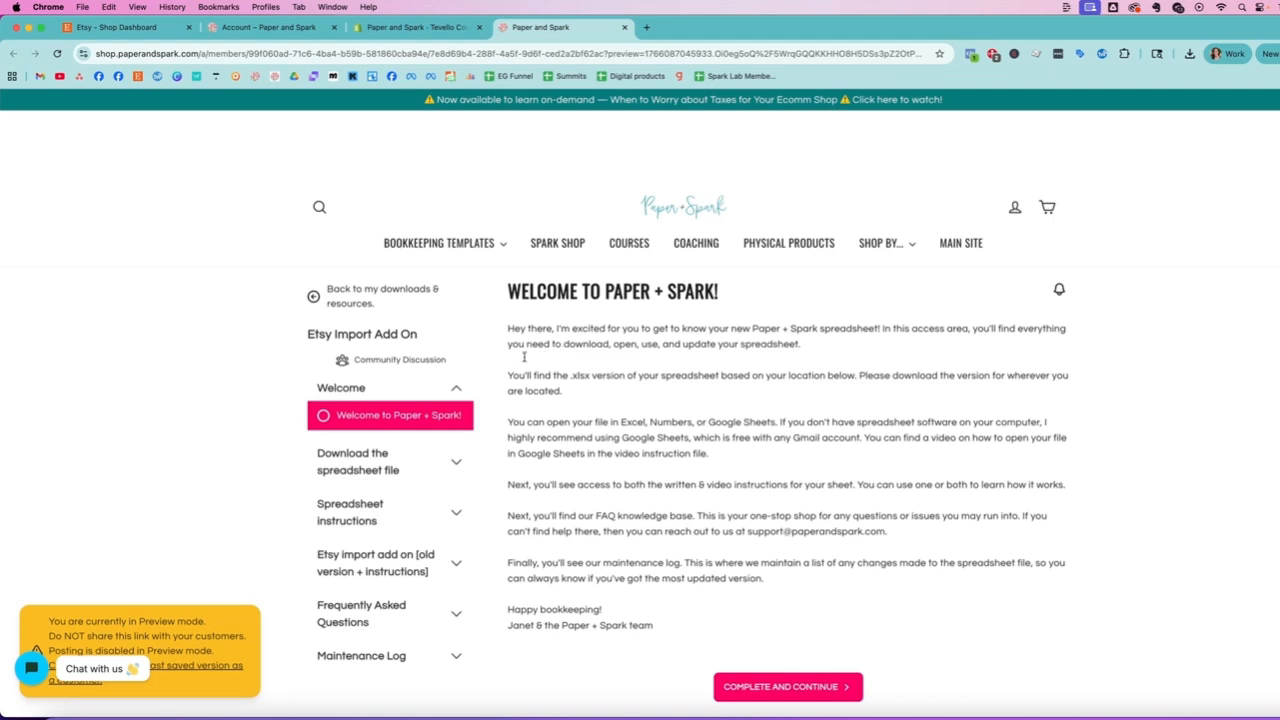
# - In the Chrome course page for the Etsy Import Add On, view the file download lesson and open the written spreadsheet instructions
pyautogui.click(348, 476)
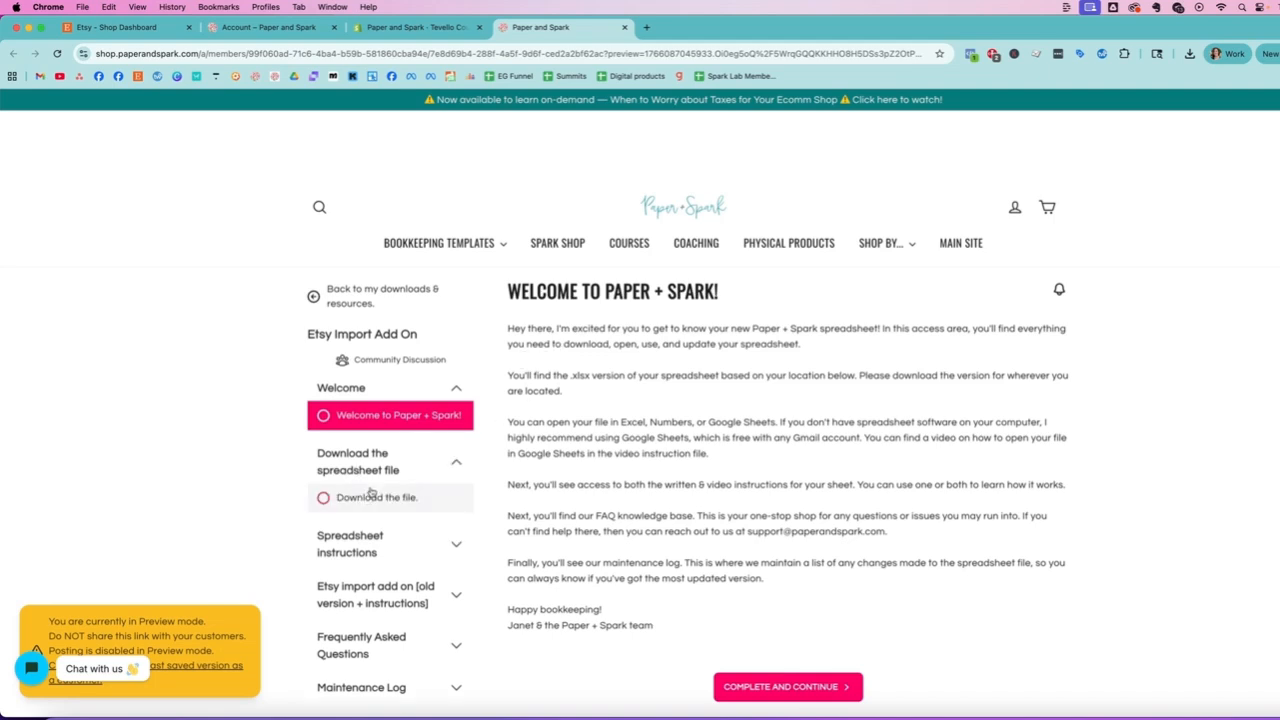
pyautogui.click(368, 498)
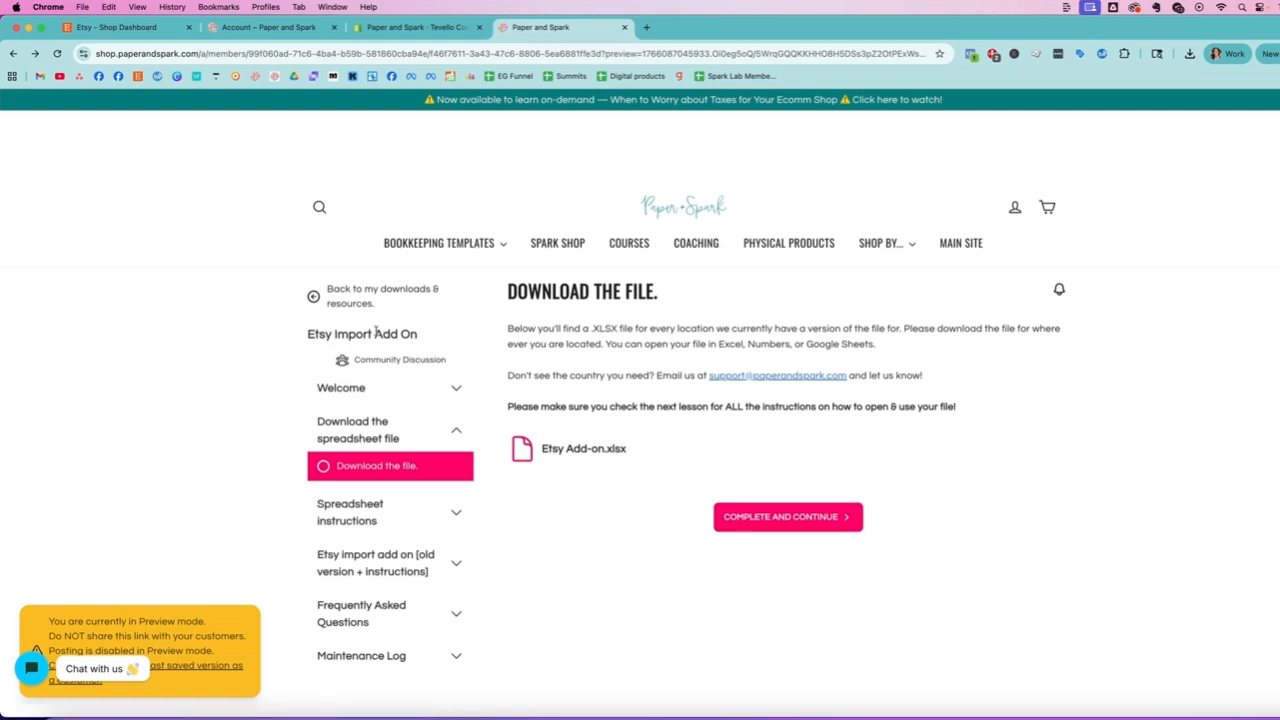
pyautogui.click(364, 516)
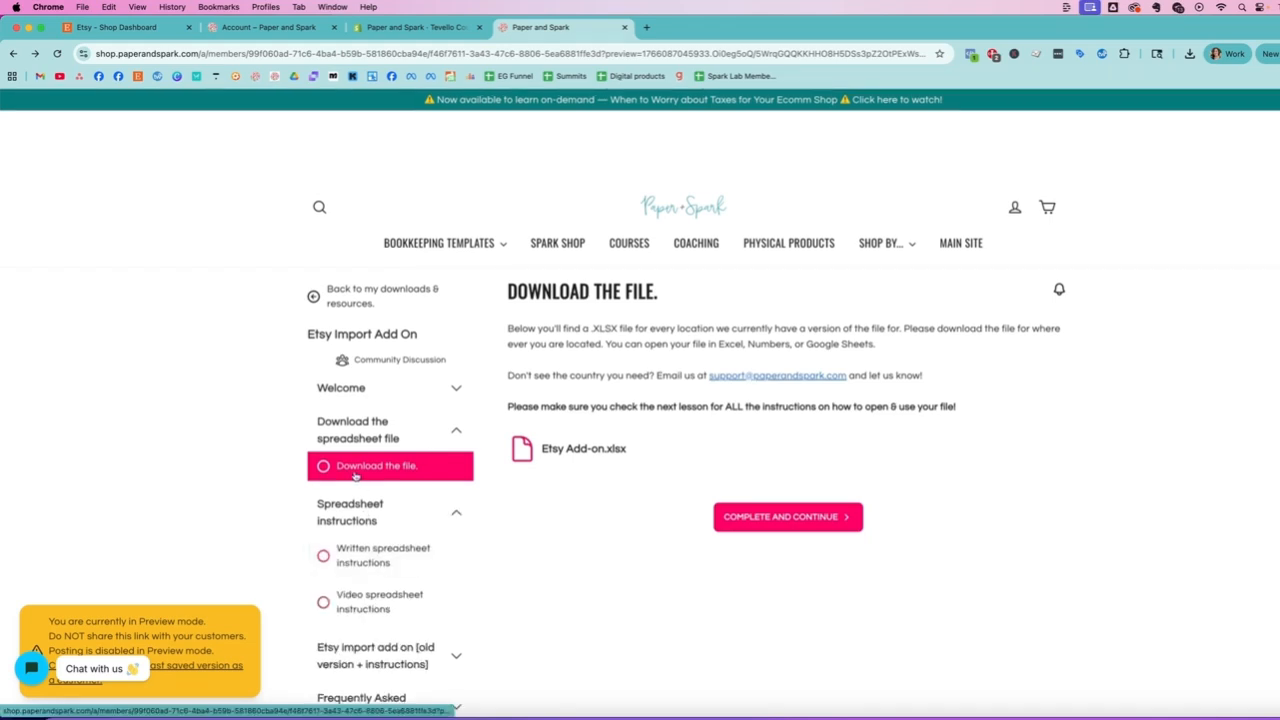
pyautogui.click(363, 562)
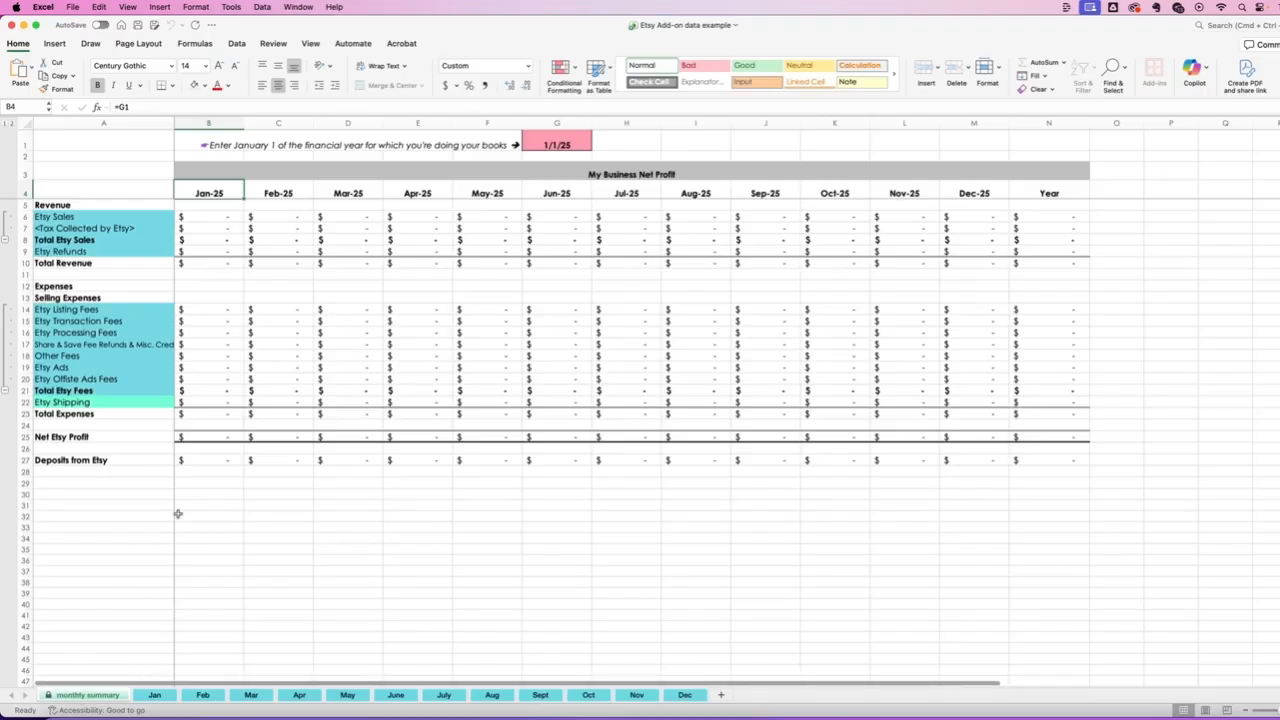
# - Switch to the Excel workbook, look through the Jan to Apr sheets, and return to the monthly summary
pyautogui.click(155, 695)
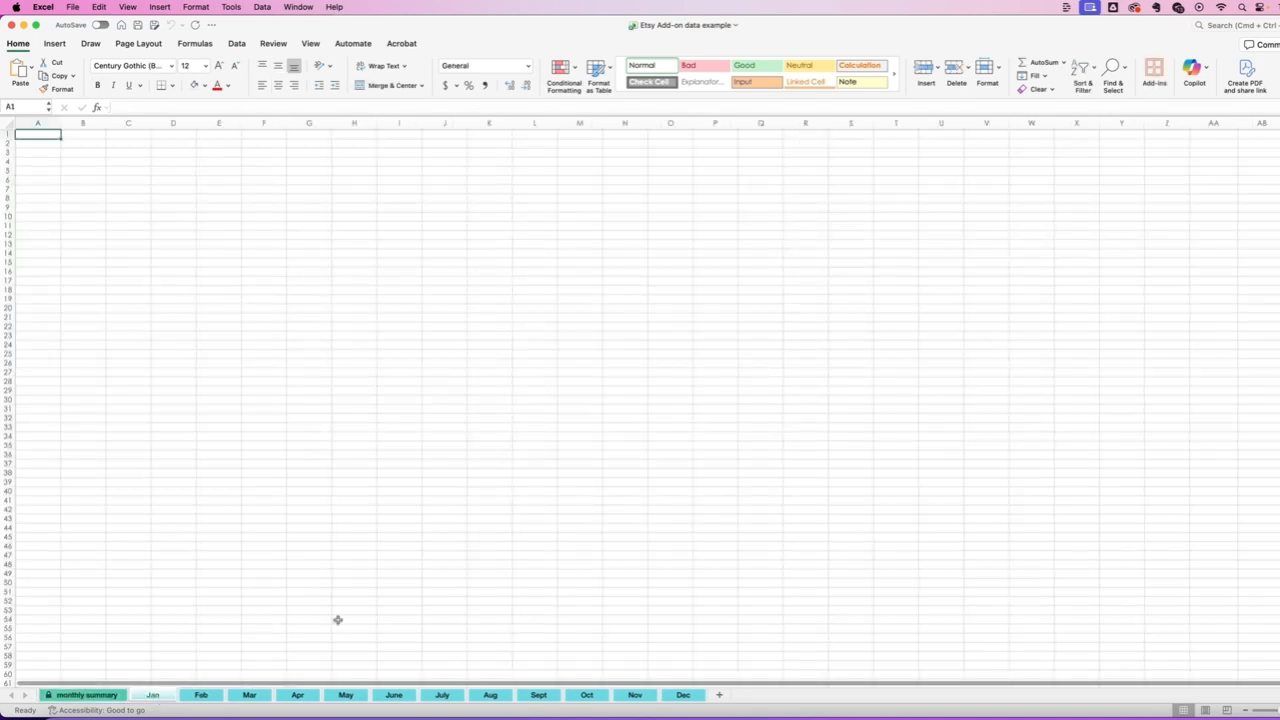
pyautogui.click(205, 697)
pyautogui.click(251, 697)
pyautogui.click(300, 697)
pyautogui.click(90, 695)
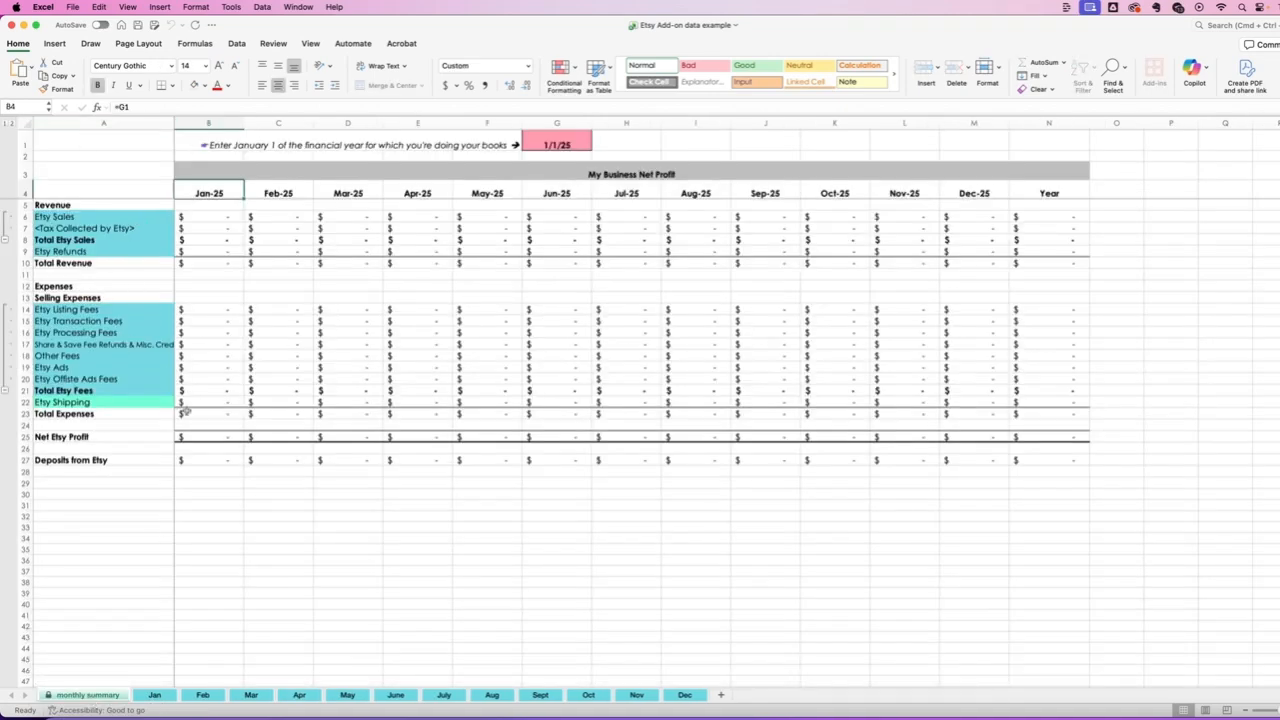
# - Copy the Etsy statement data, including its header row, paste it into the Jan sheet from A1, and return to the monthly summary
pyautogui.moveTo(301, 252); pyautogui.dragTo(616, 252)
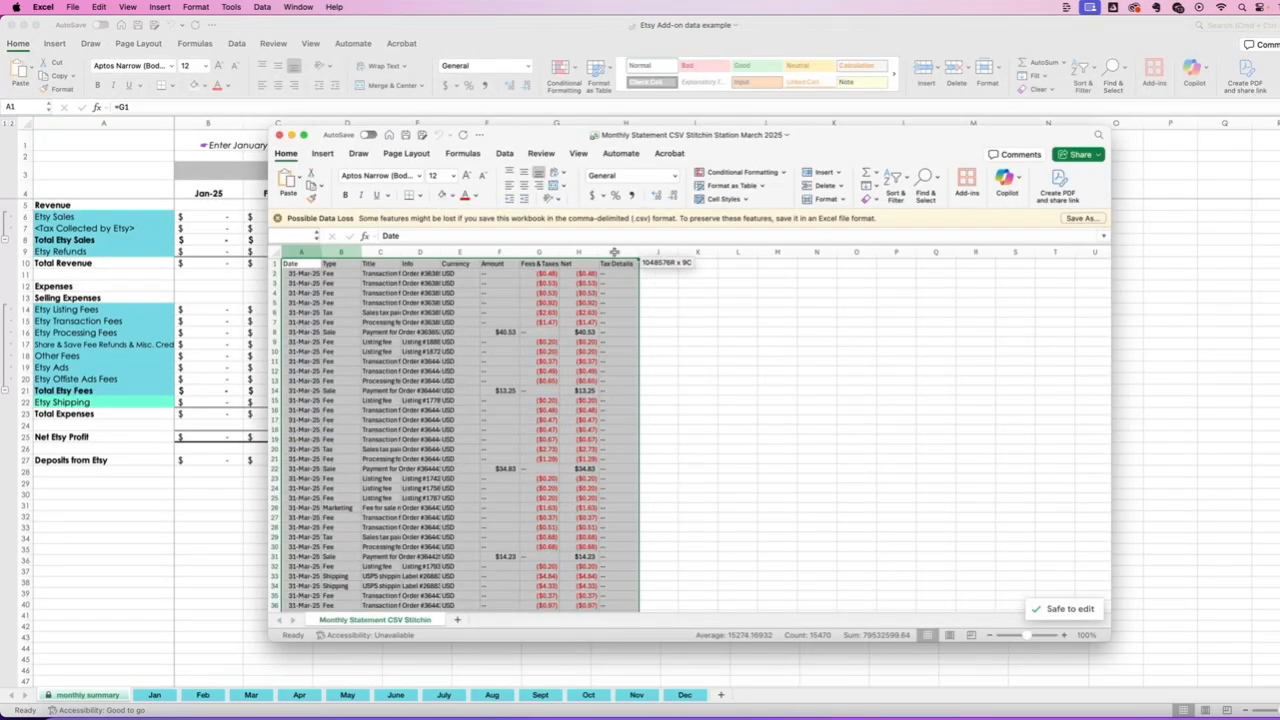
pyautogui.press('super+c')
pyautogui.click(183, 449)
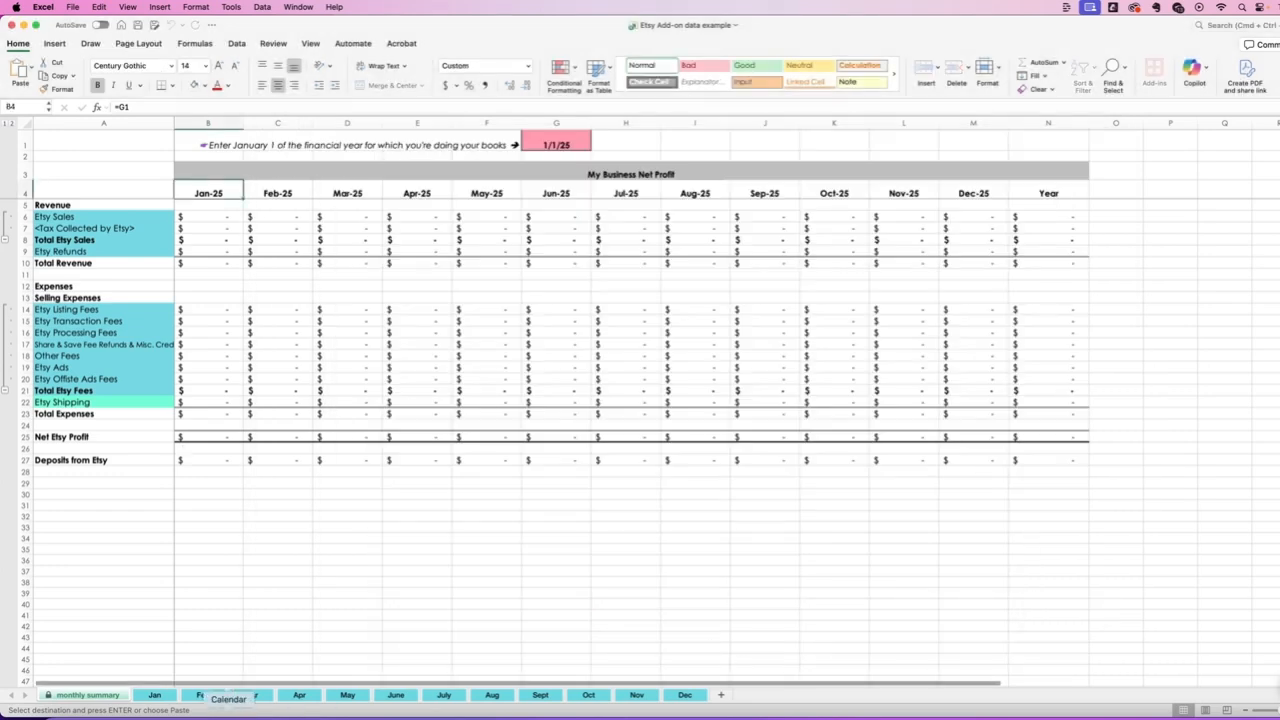
pyautogui.click(155, 695)
pyautogui.press('super+v')
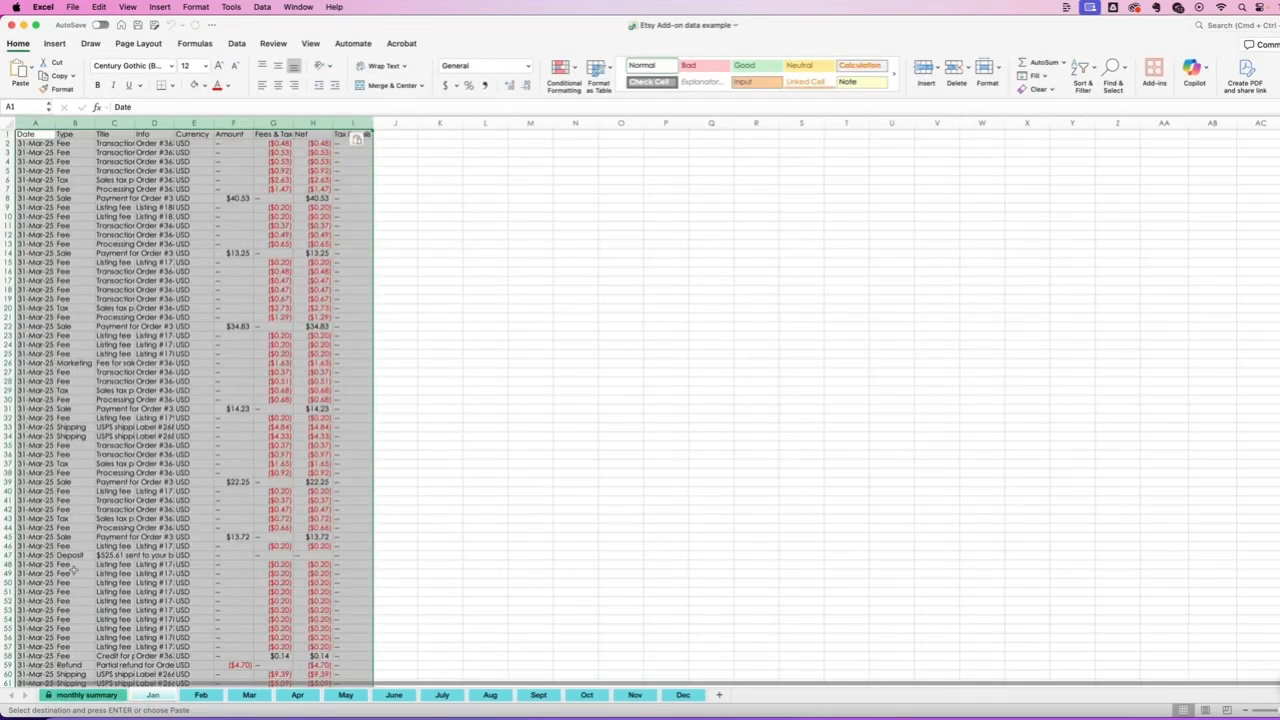
pyautogui.click(62, 696)
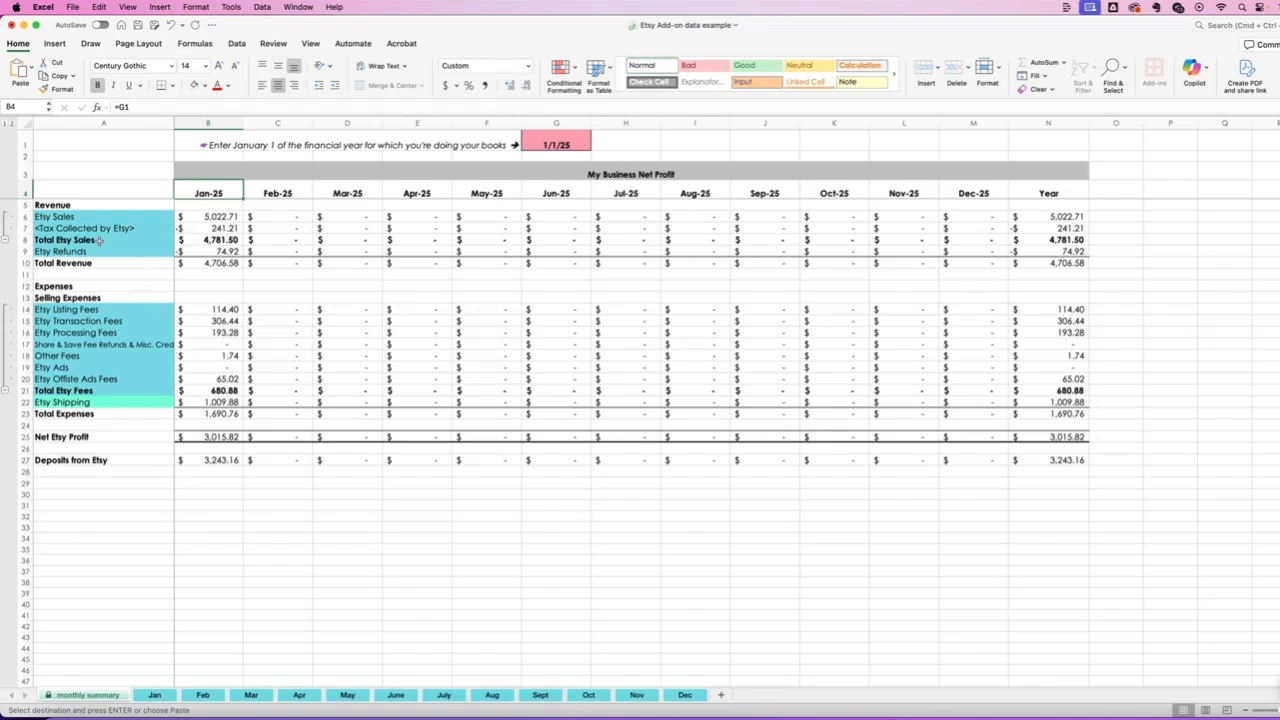
# - Review January's revenue lines, tax collected and selling expense categories, including offsite ads fees and Etsy shipping, on the monthly summary
pyautogui.click(82, 204)
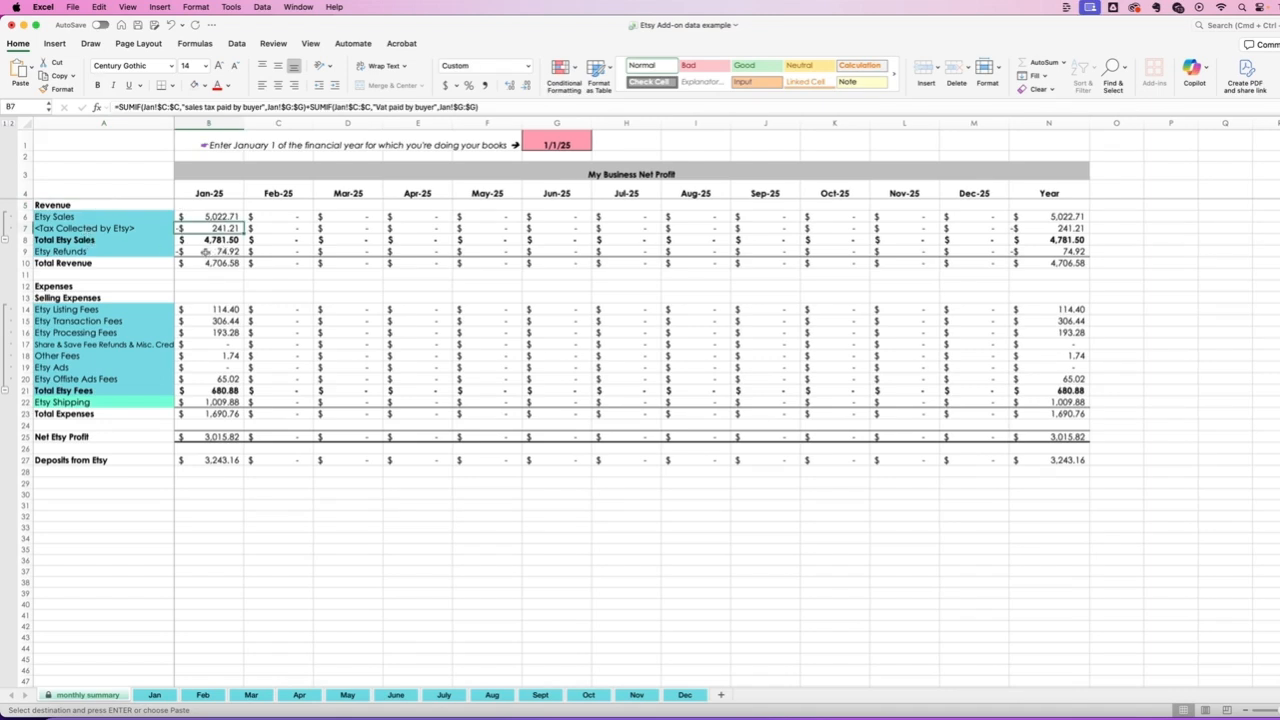
pyautogui.moveTo(66, 297); pyautogui.dragTo(88, 412)
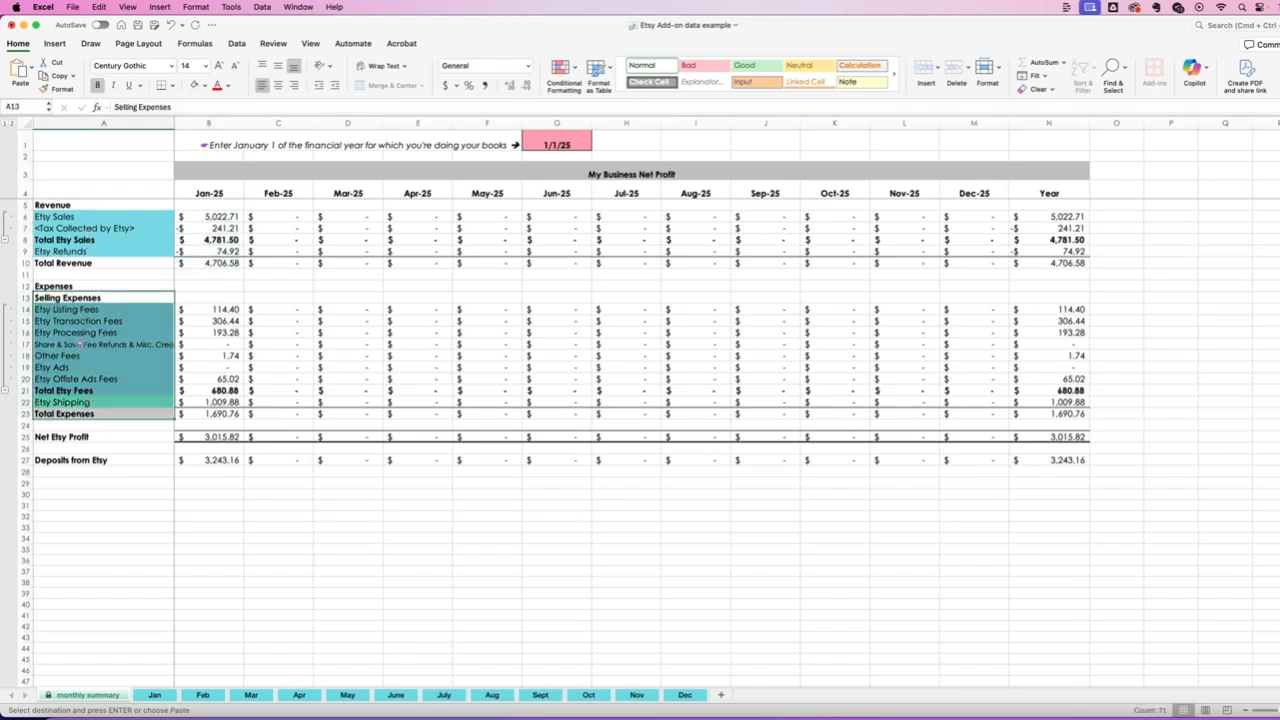
pyautogui.click(82, 378)
pyautogui.click(80, 402)
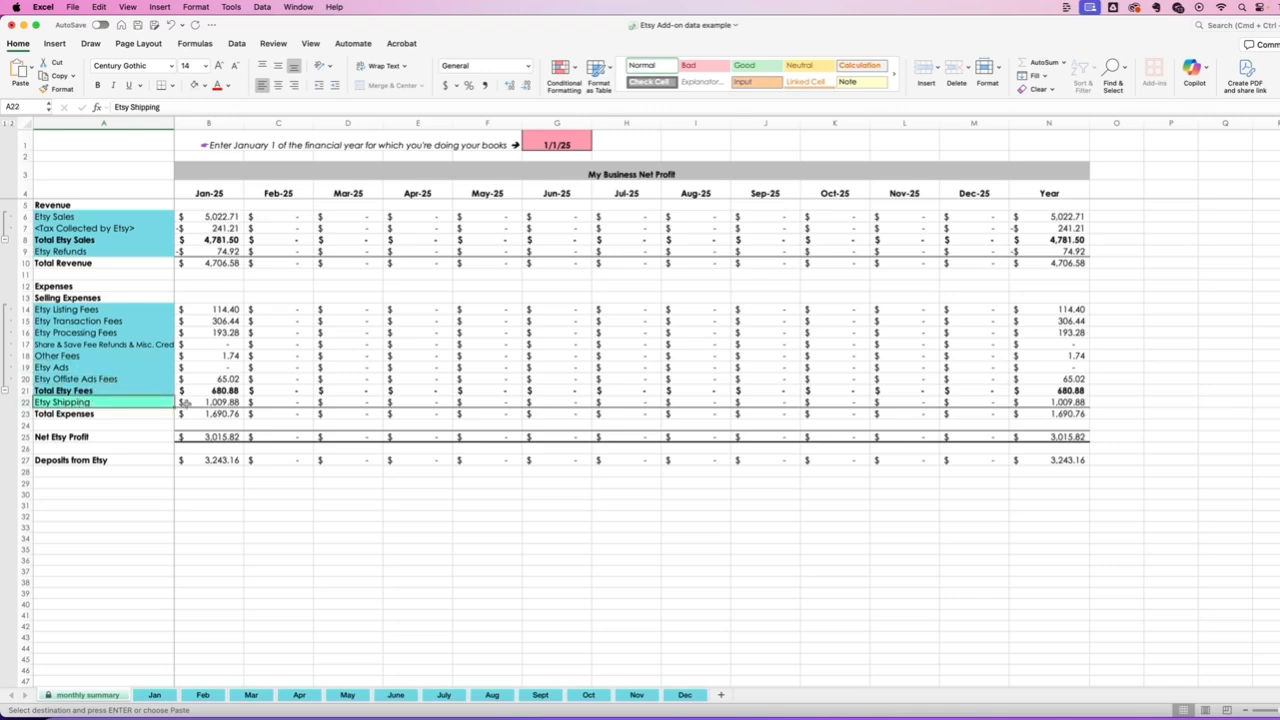
# - Check January's total revenue, total expenses, net Etsy profit and deposits from Etsy
pyautogui.click(197, 436)
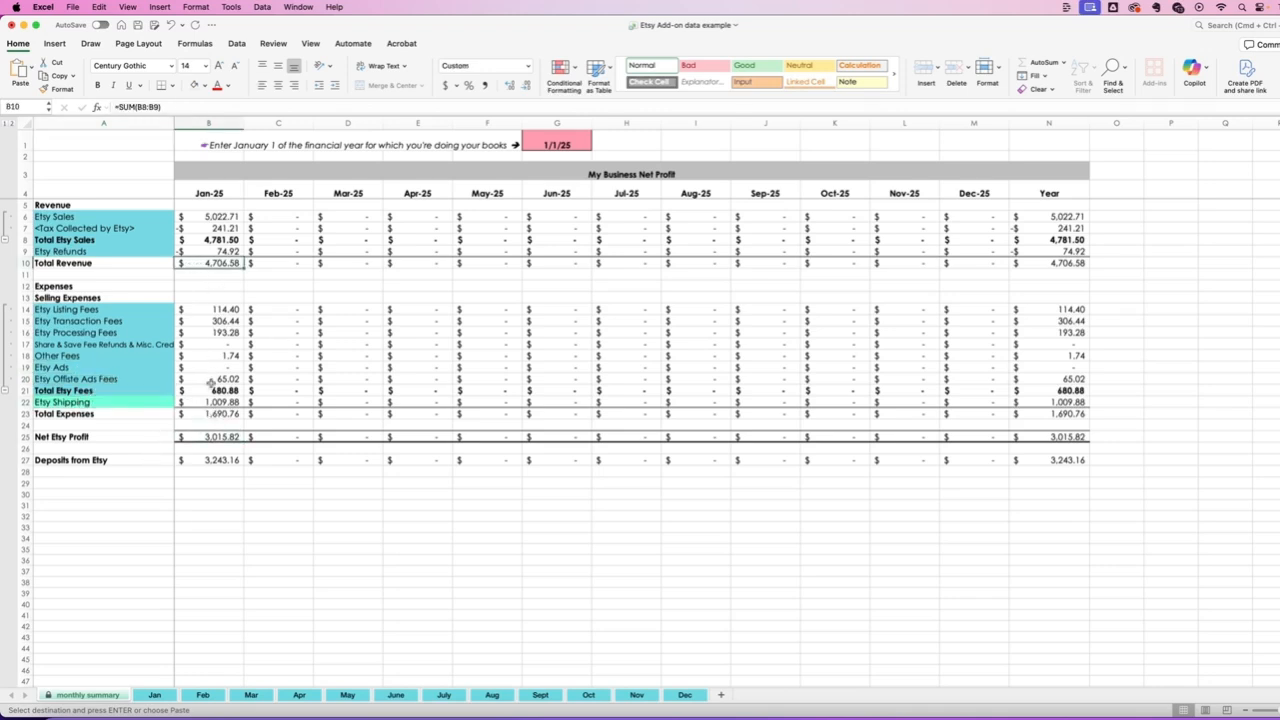
pyautogui.click(197, 414)
pyautogui.click(199, 436)
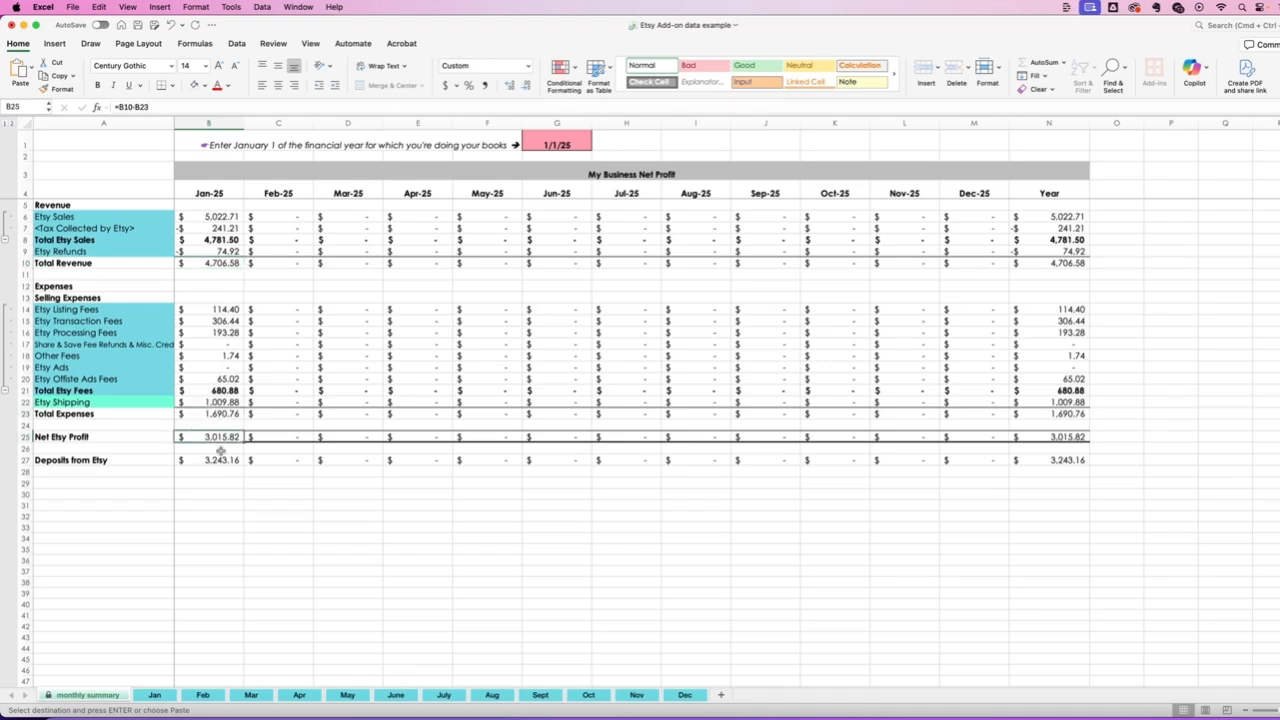
pyautogui.click(197, 459)
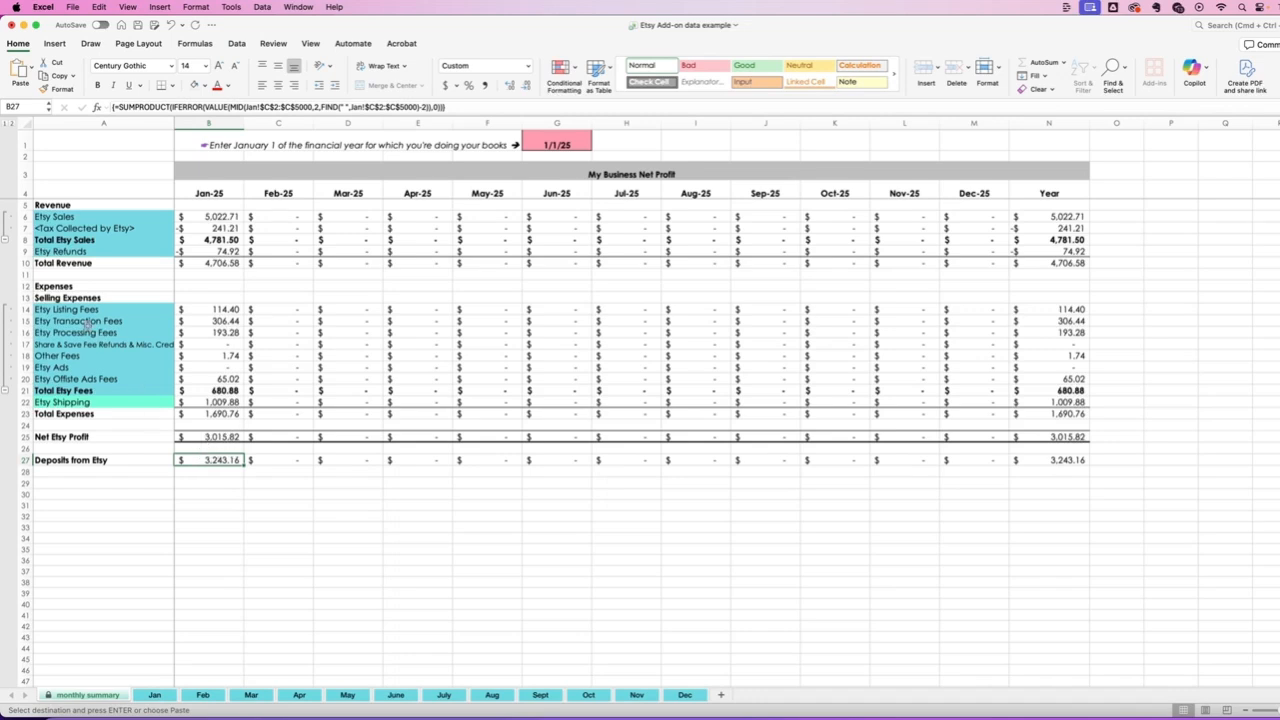
# - Collapse the detail rows grouped under Total Etsy Sales and Total Etsy Fees, and expand both groups again
pyautogui.click(8, 241)
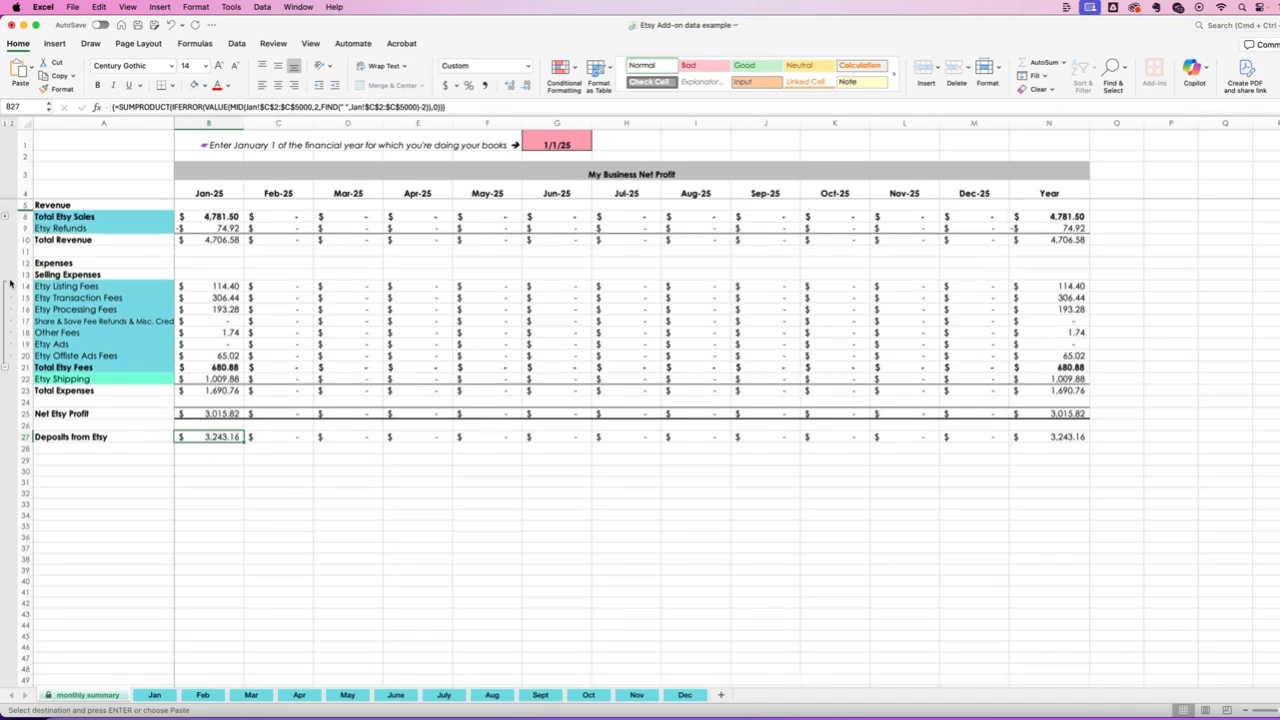
pyautogui.click(6, 369)
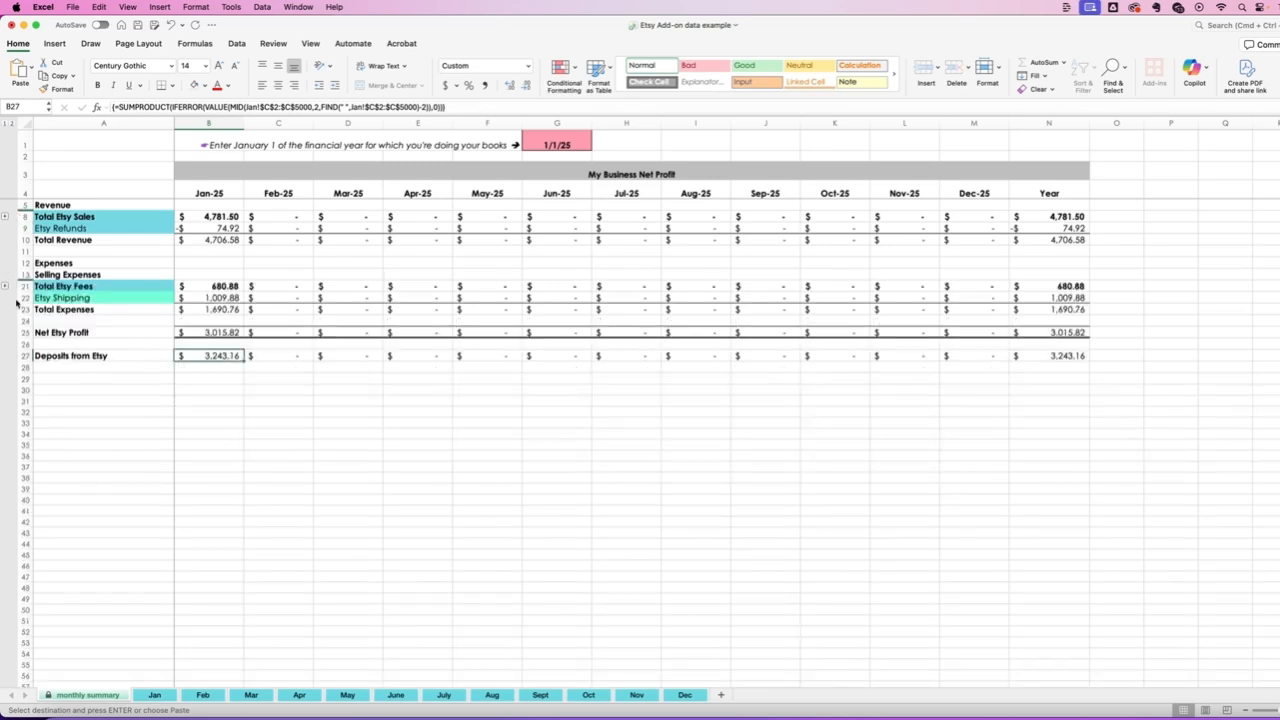
pyautogui.click(204, 287)
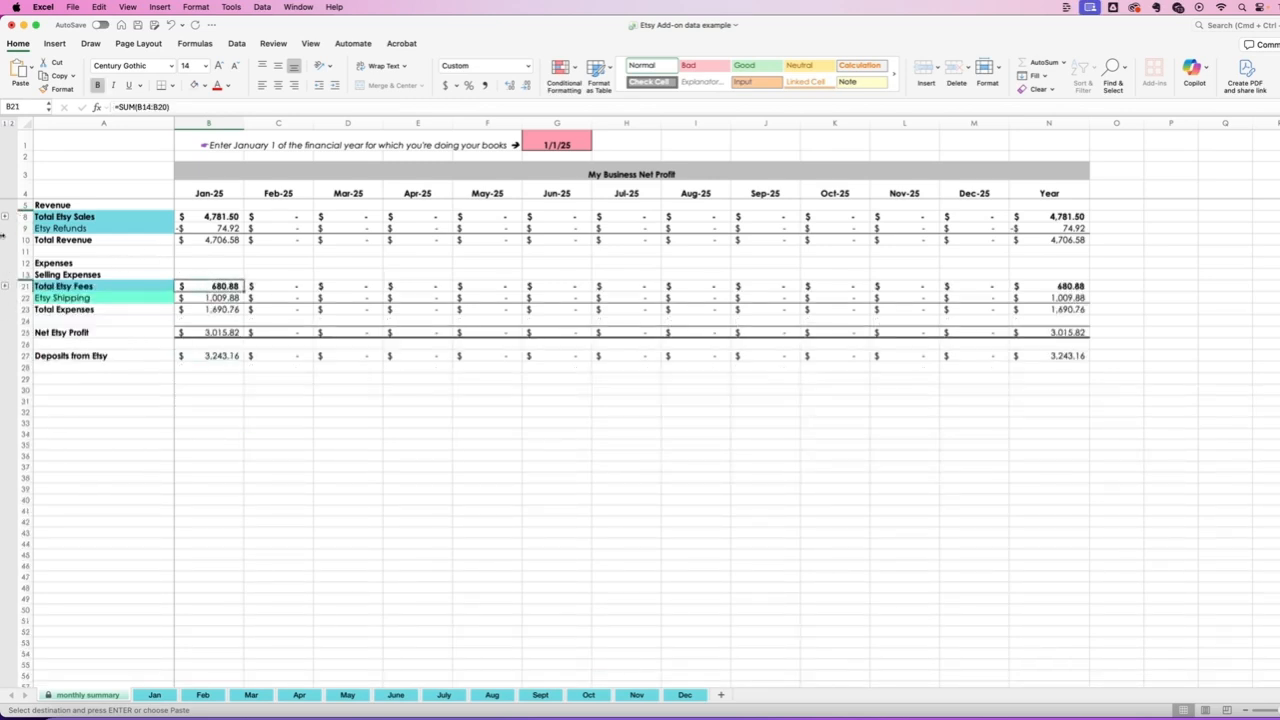
pyautogui.click(5, 288)
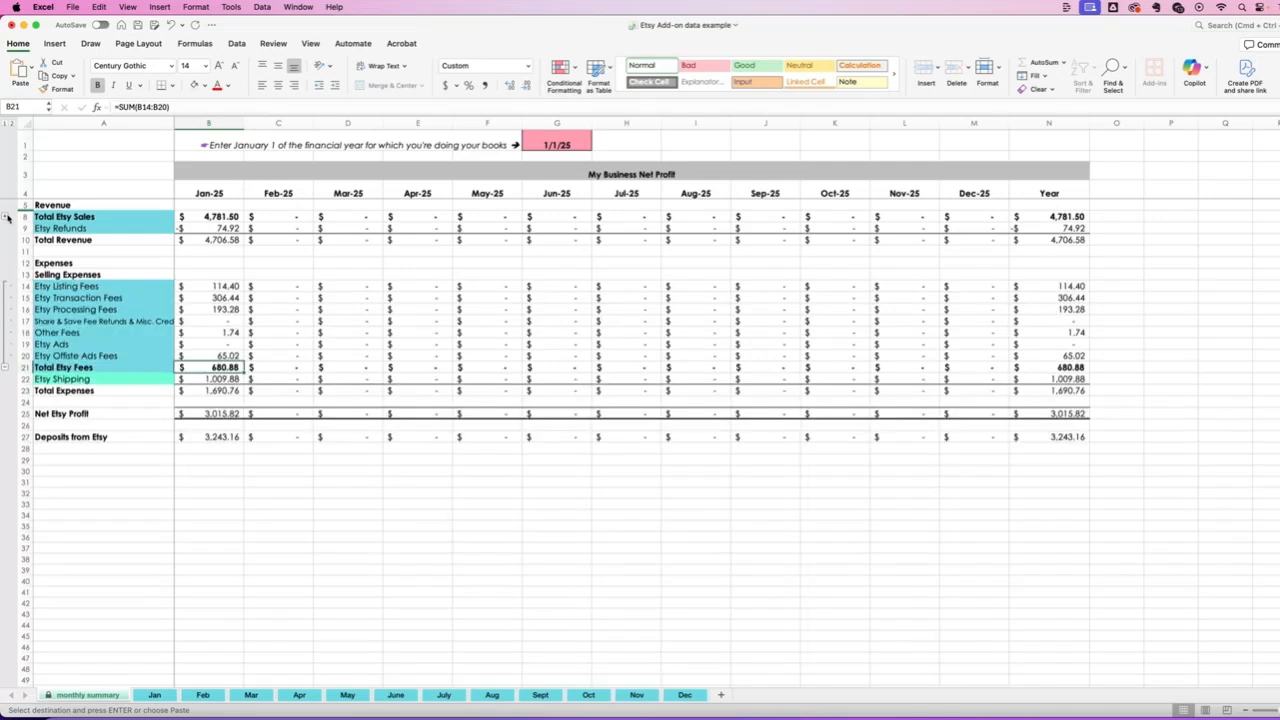
pyautogui.click(6, 216)
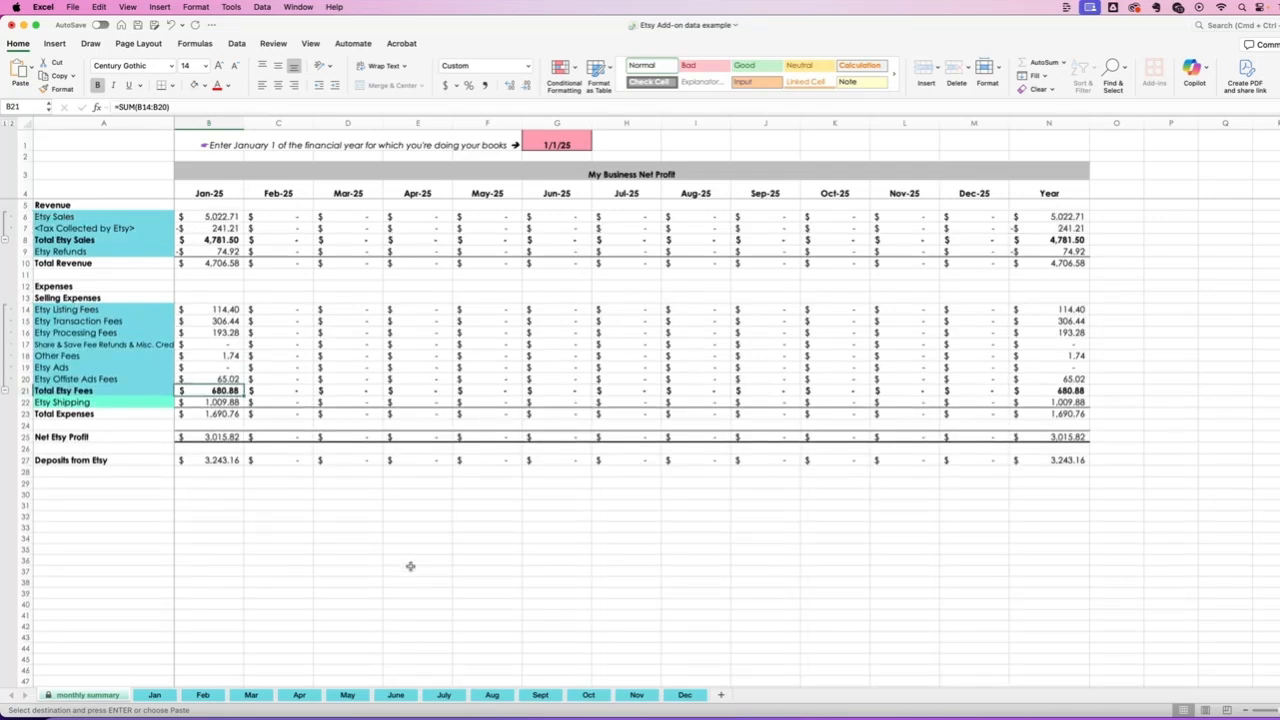
pyautogui.scroll(-1, 108, 312)
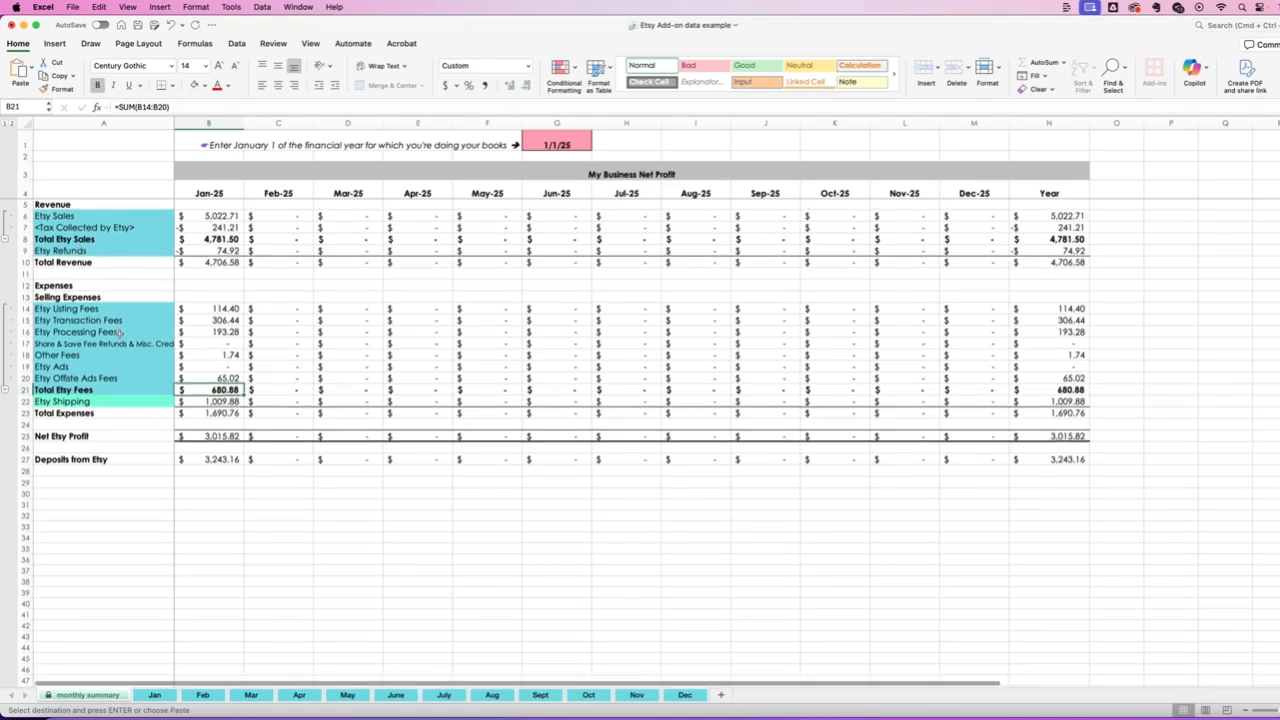